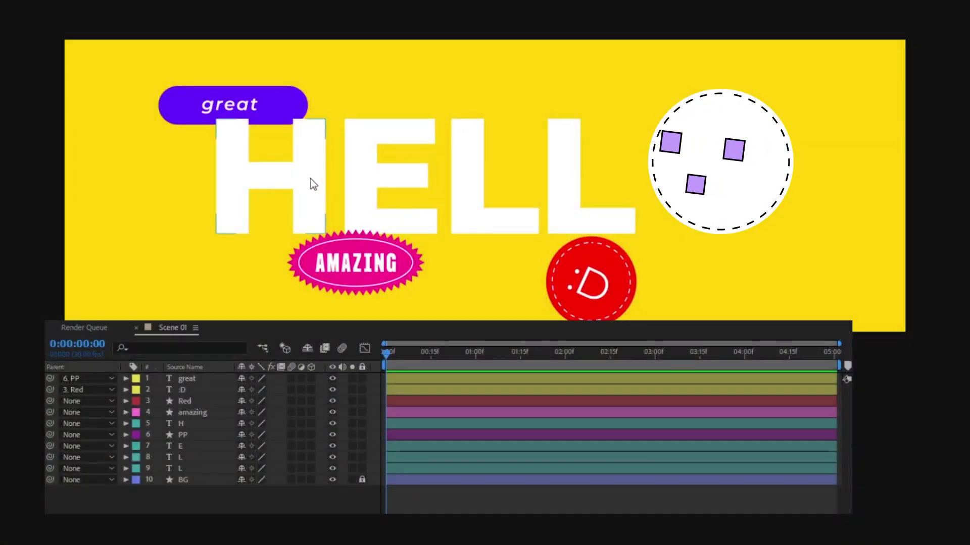
Step: Show the H layer's Position and Rotation keyframes, adding keys at 2:00
left_click(311, 179)
key("alt+shift+p")
left_click_drag(386, 351, 568, 368)
key("alt+shift+p")
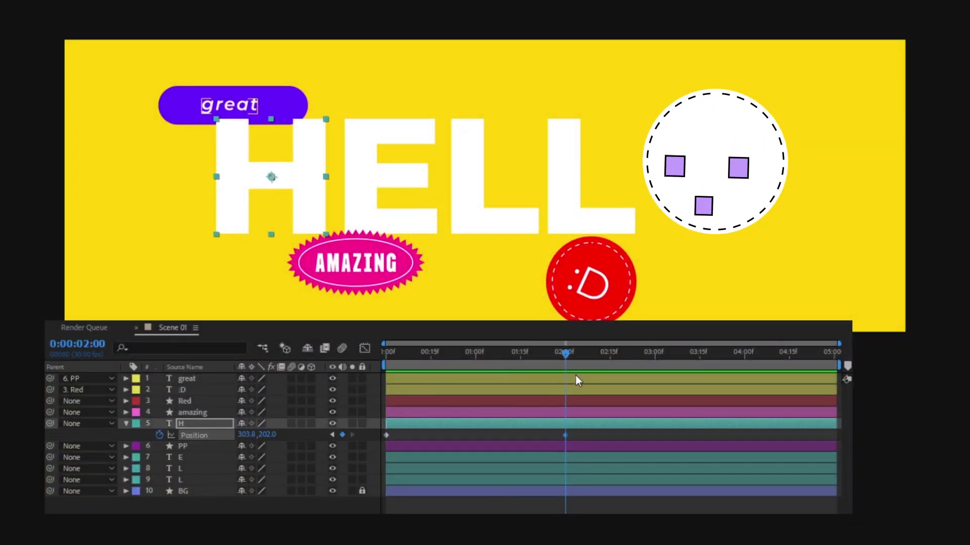
key("alt+shift+r")
key("Home")
Step: Curve the H letter's motion path with bezier handles and an extra position keyframe
left_click_drag(889, 101, 707, 71)
left_click_drag(271, 177, 262, 153)
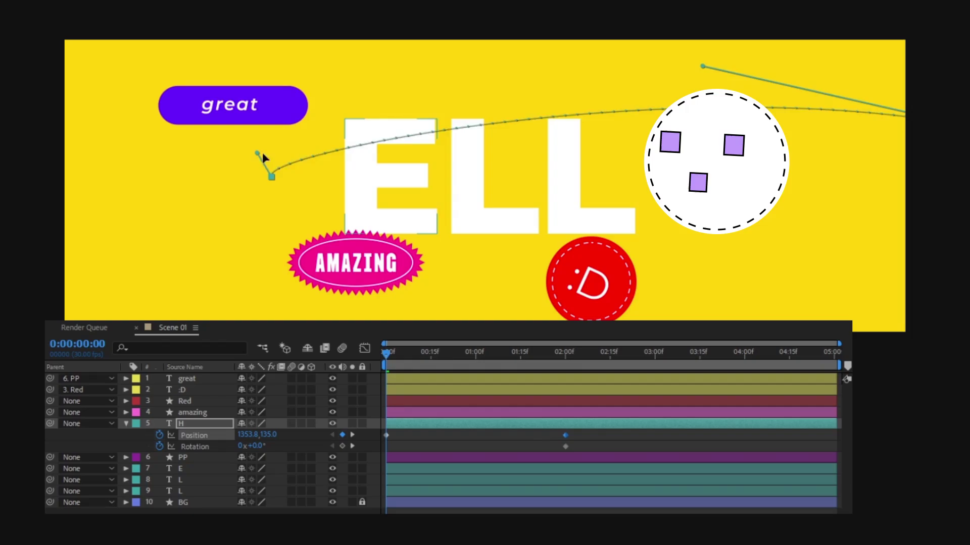
left_click_drag(892, 245, 822, 174)
left_click_drag(520, 349, 503, 352)
left_click_drag(503, 185, 547, 129)
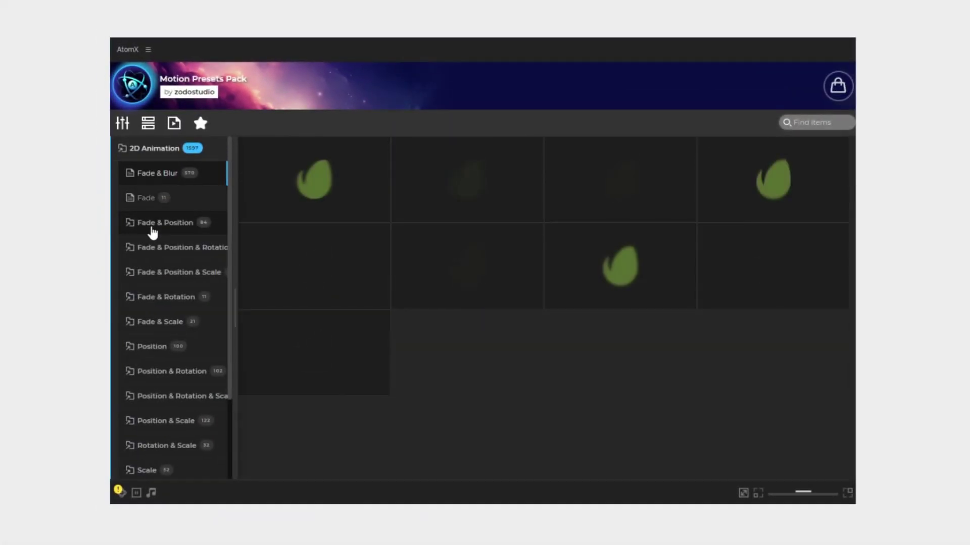
Step: Preview the Overshoot and Softbody variants under Fade & Position
left_click(152, 223)
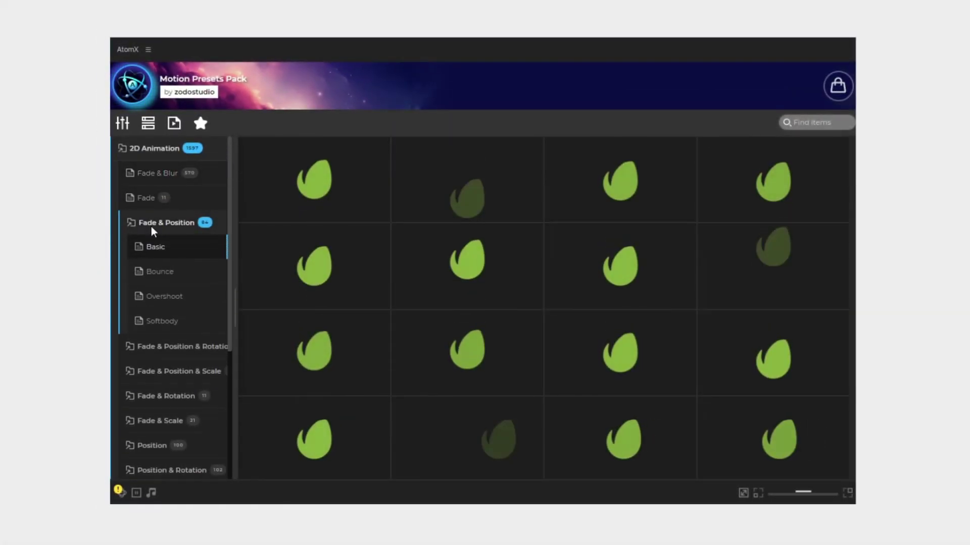
left_click(158, 299)
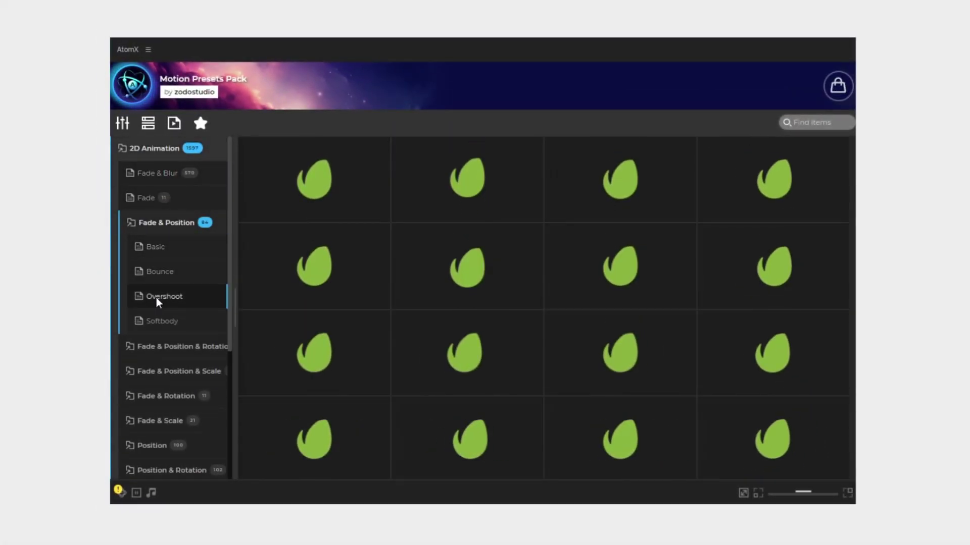
left_click(159, 323)
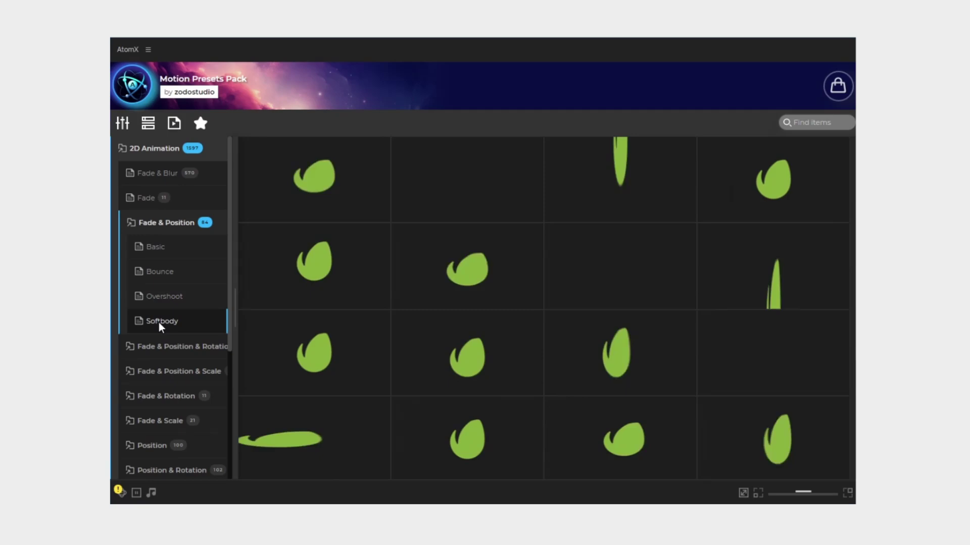
Step: Preview the Box Large presets under Complex Animation
scroll(159, 331, "down", 4)
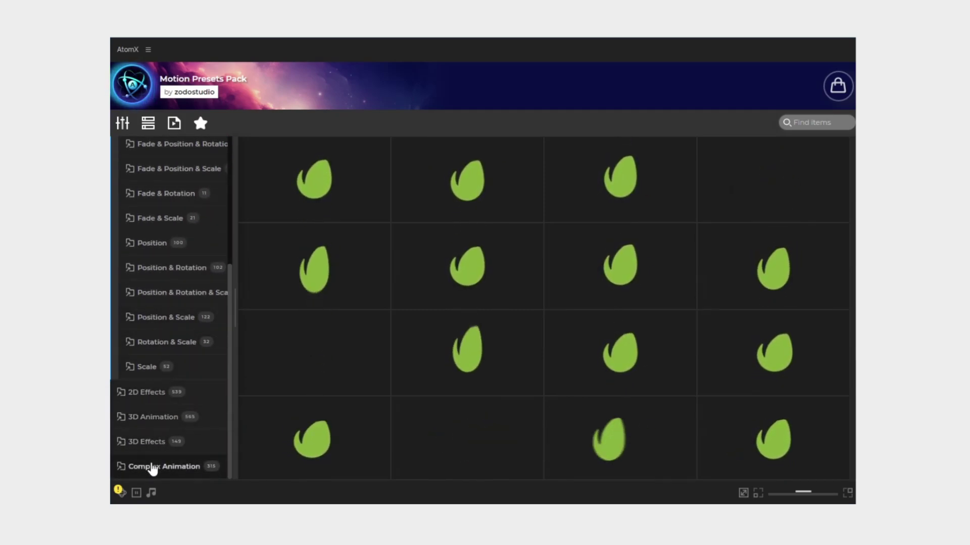
left_click(157, 468)
left_click(162, 442)
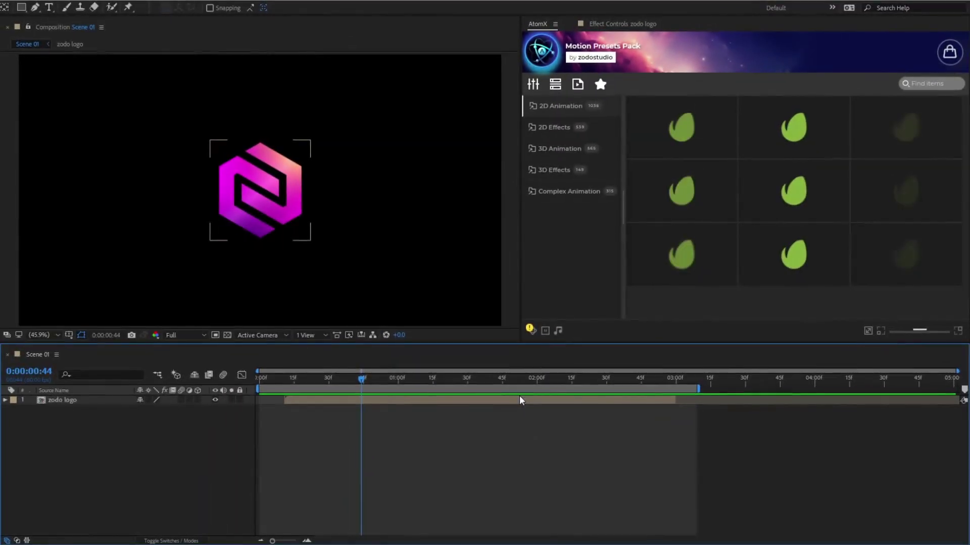
Step: Apply the first 2D Animation Fade & Position & Scale Basic preset as zodo logo's intro
left_click(519, 398)
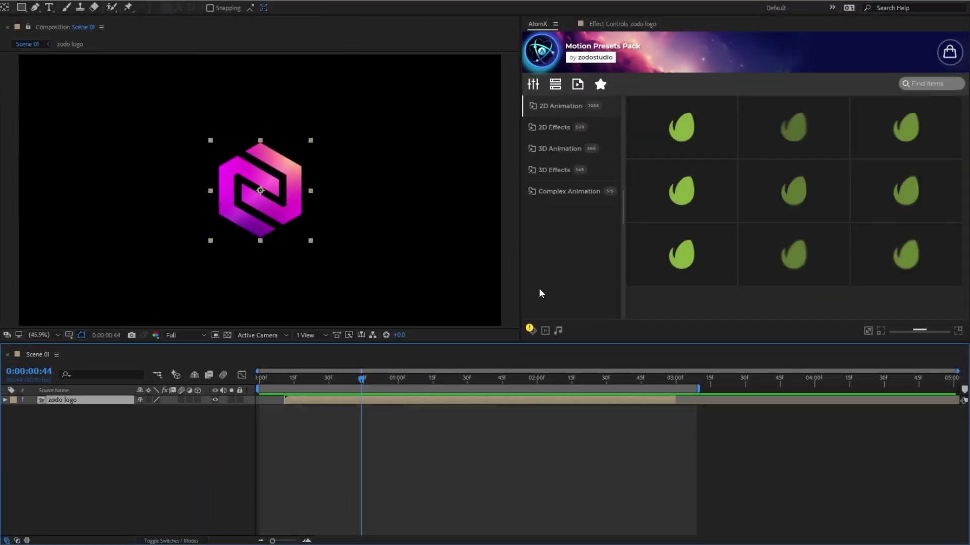
left_click(565, 108)
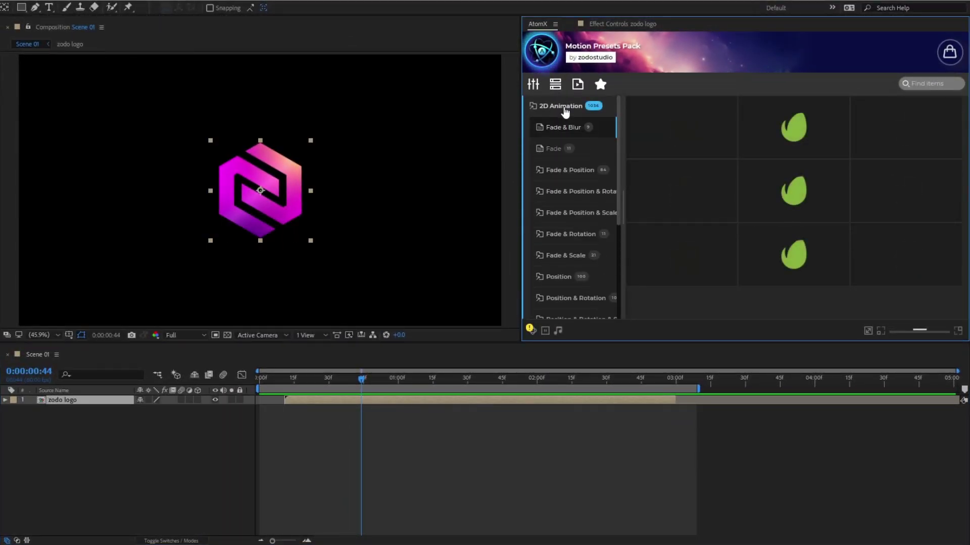
left_click(573, 211)
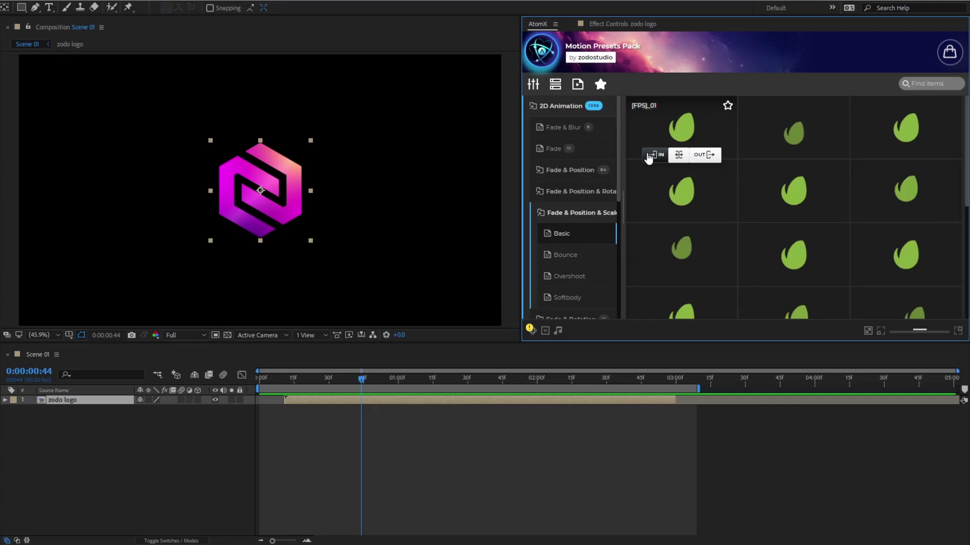
left_click(647, 154)
Step: Rewind and list the zodo logo's applied presets in the AtomX Customizer
left_click_drag(371, 384, 259, 385)
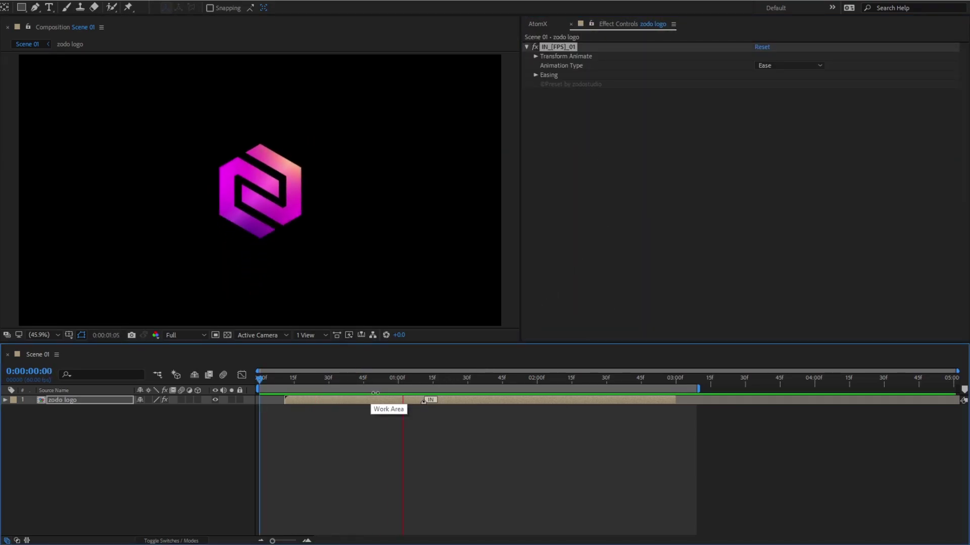
left_click(537, 24)
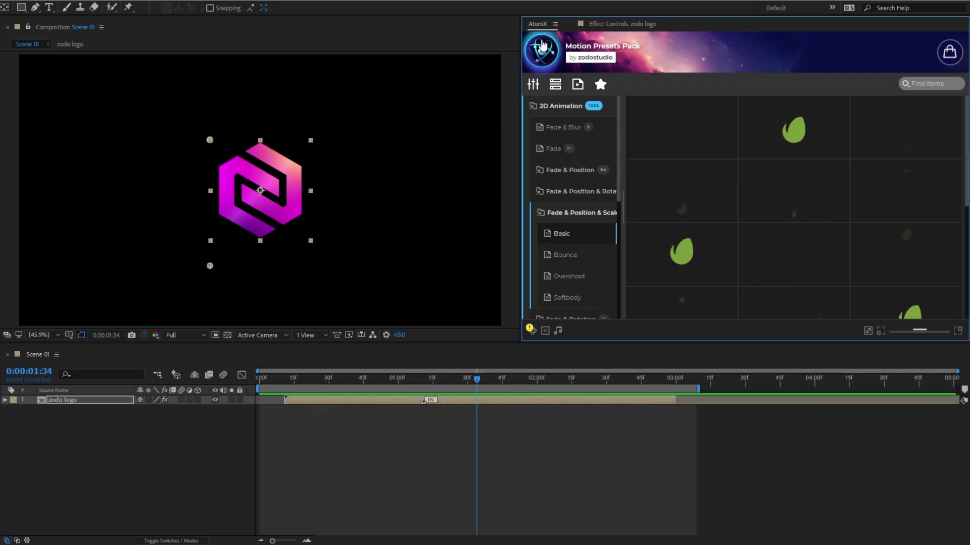
left_click(538, 86)
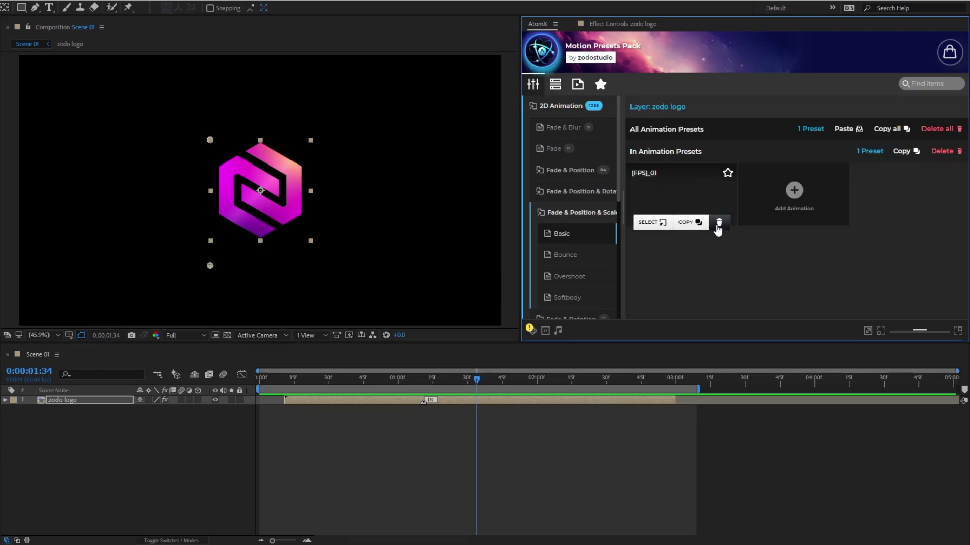
Step: Replace the [FPS]_01 intro with an Overshoot Fade & Position & Scale preset
left_click(718, 225)
left_click(579, 277)
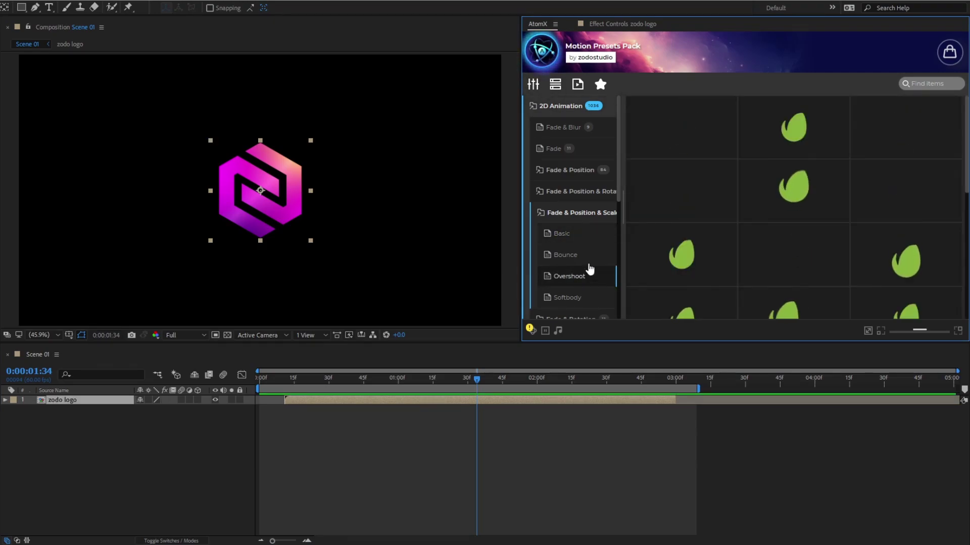
left_click(663, 154)
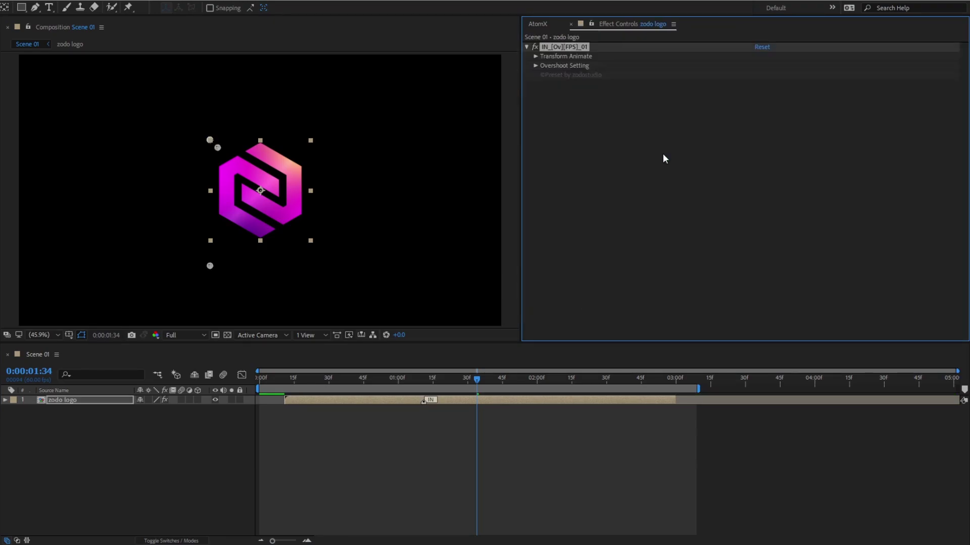
Step: Set the Overshoot Setting Speed to 86 and preview the logo animation
left_click(536, 65)
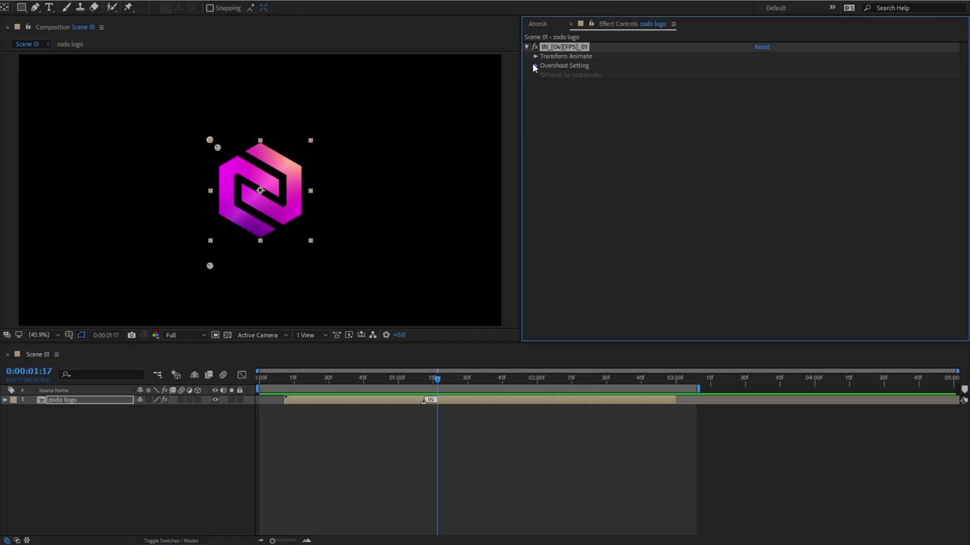
type("86")
left_click(427, 404)
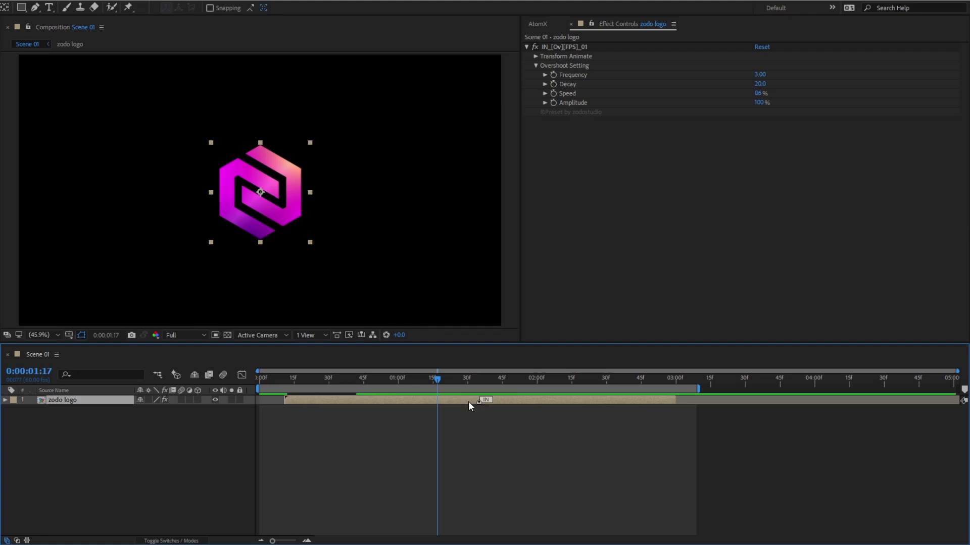
key("space")
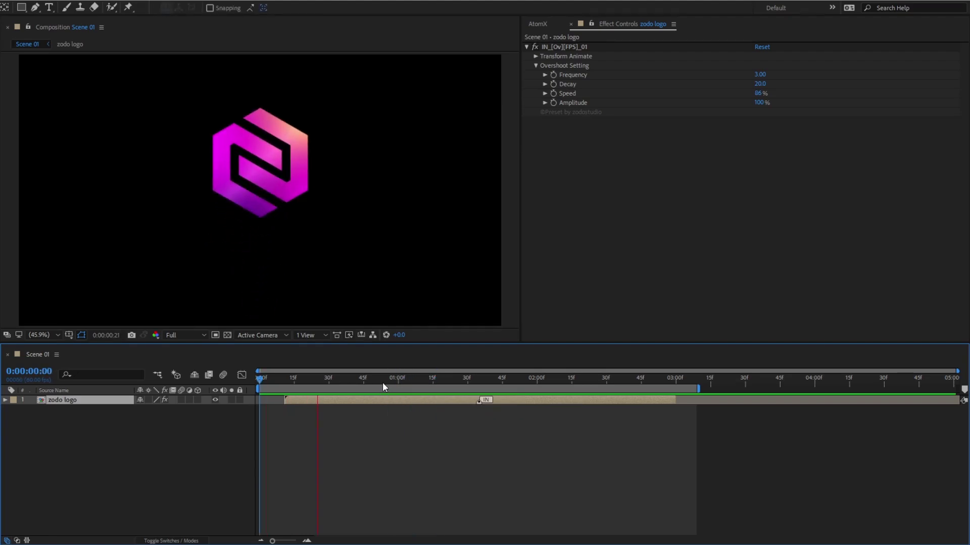
key("space")
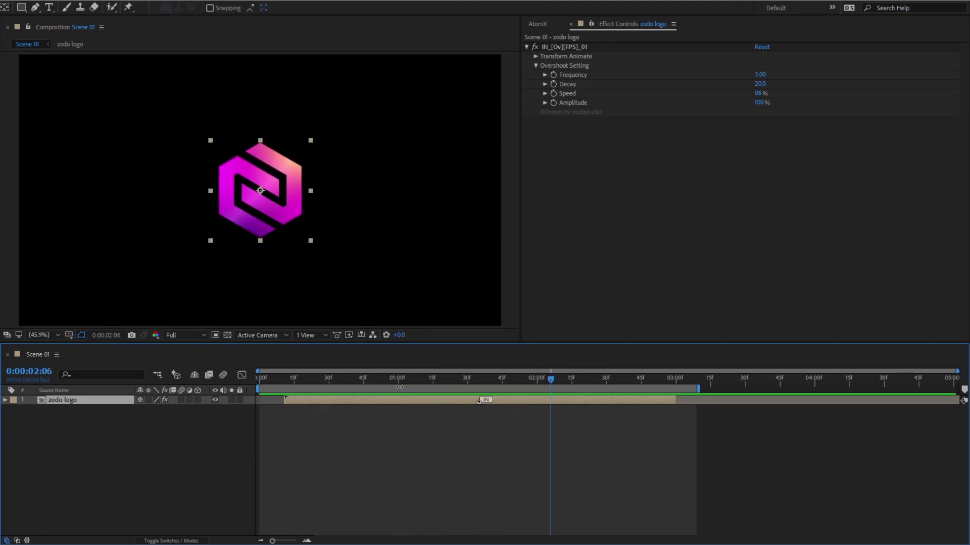
Step: Add the first Fade & Position & Rotation Basic preset as the logo's outro and scrub to check it
left_click(537, 23)
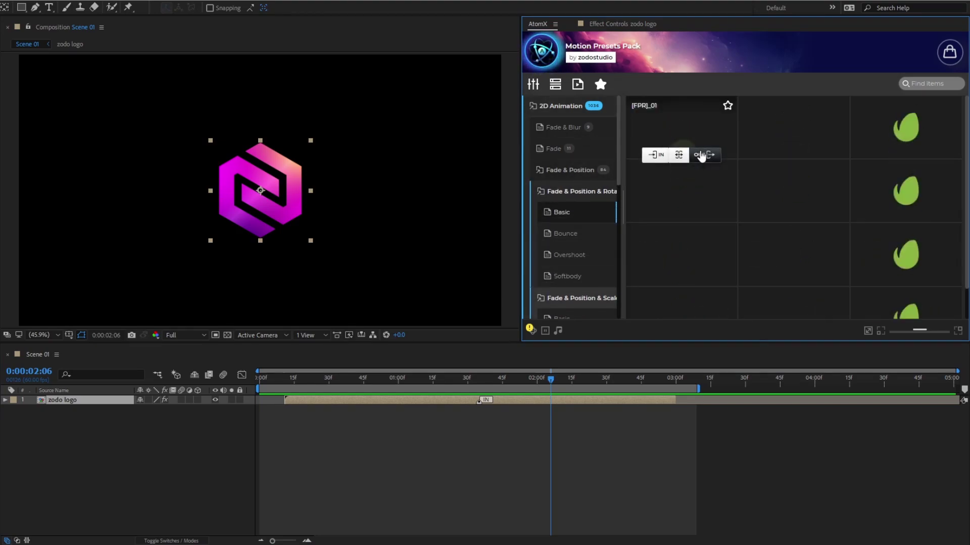
left_click(700, 155)
left_click_drag(550, 374, 525, 386)
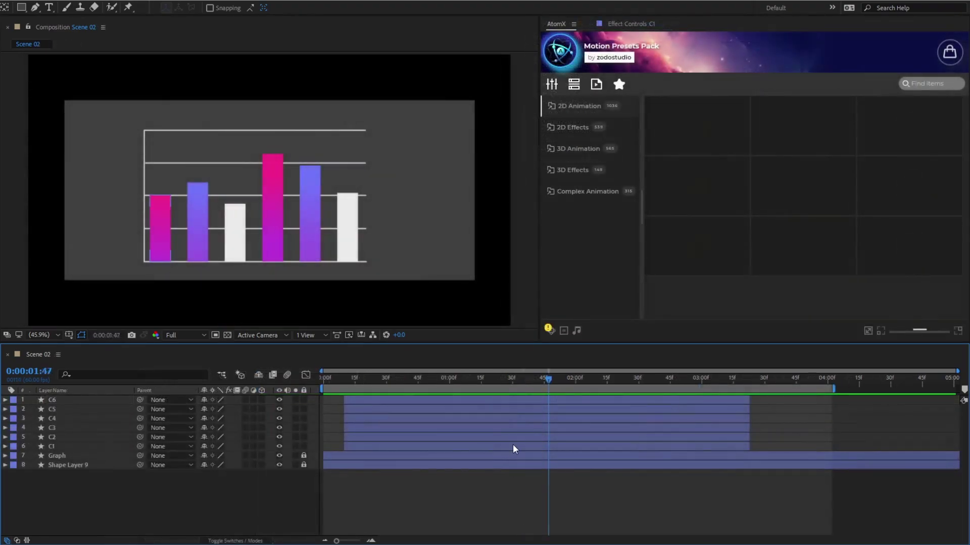
Step: Select bar layers C1–C6 and set their anchor points to bottom centre
left_click(514, 449)
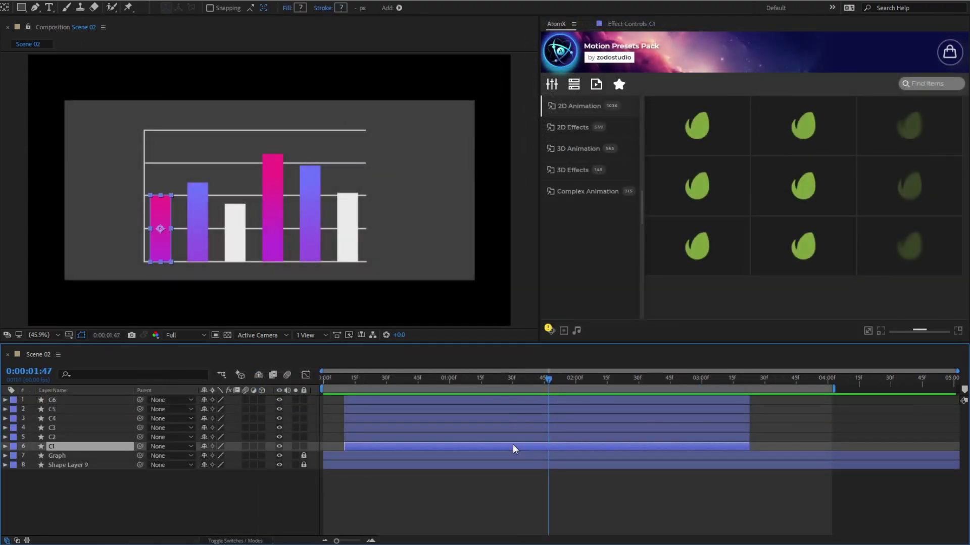
left_click(523, 402, "shift")
left_click(573, 85)
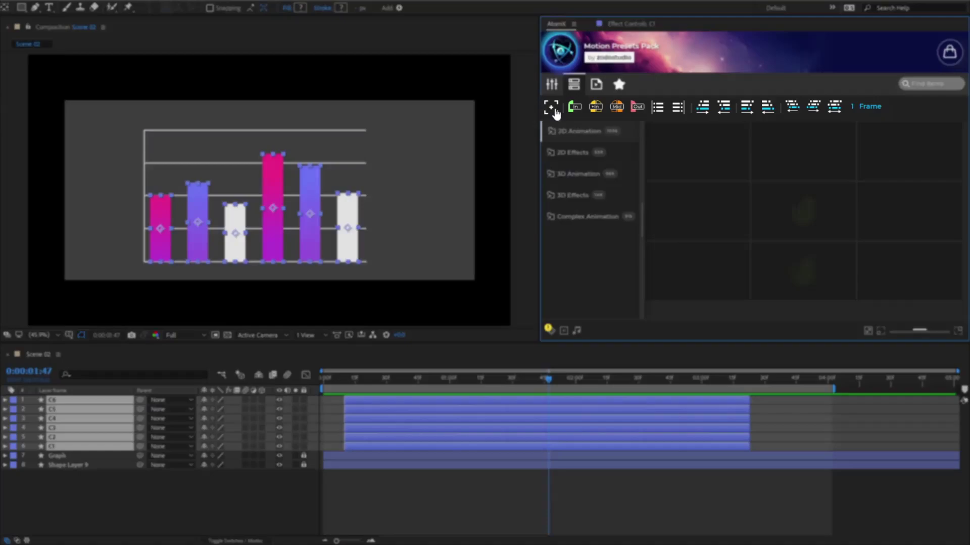
left_click(553, 108)
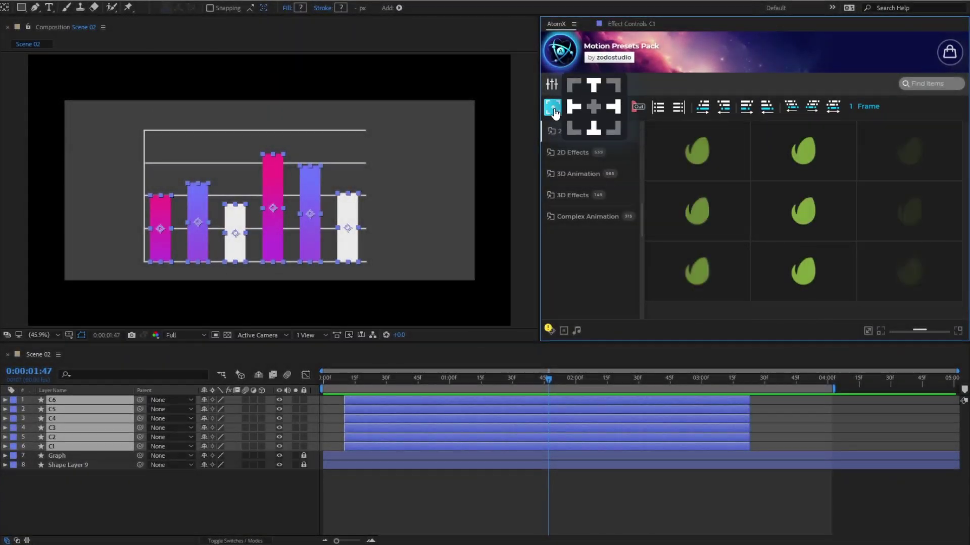
left_click(594, 133)
Step: Apply a Scale Basic intro and outro preset to all six bars
left_click(573, 131)
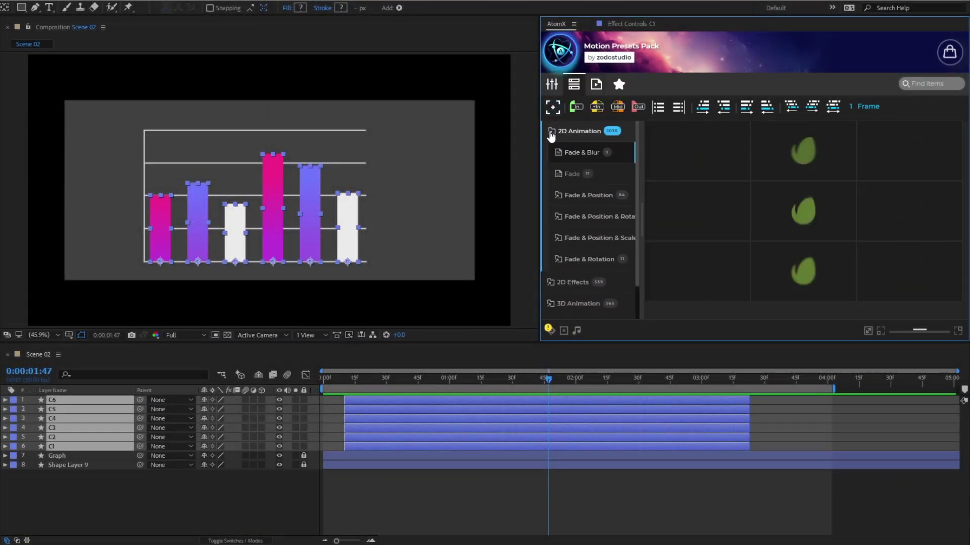
scroll(589, 277, "down", 2)
left_click(589, 287)
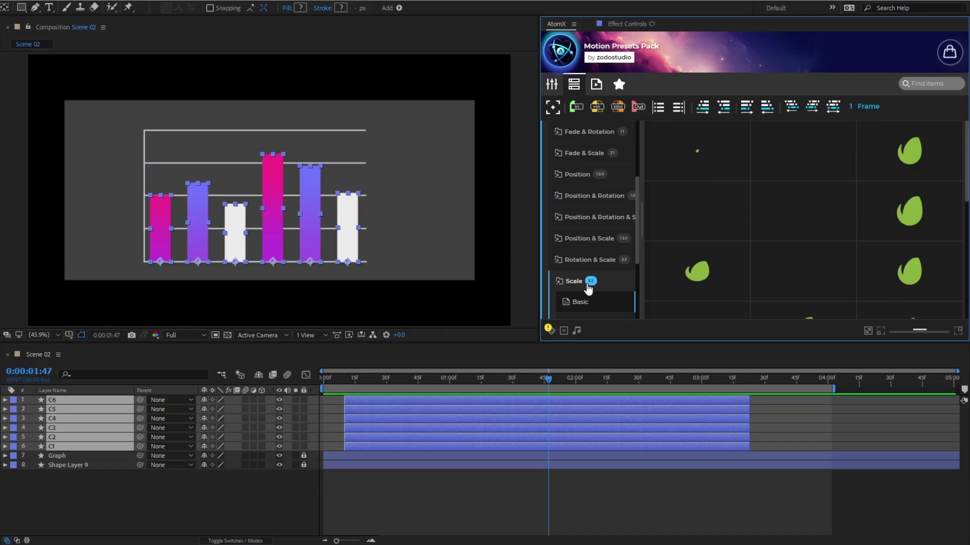
left_click(696, 297)
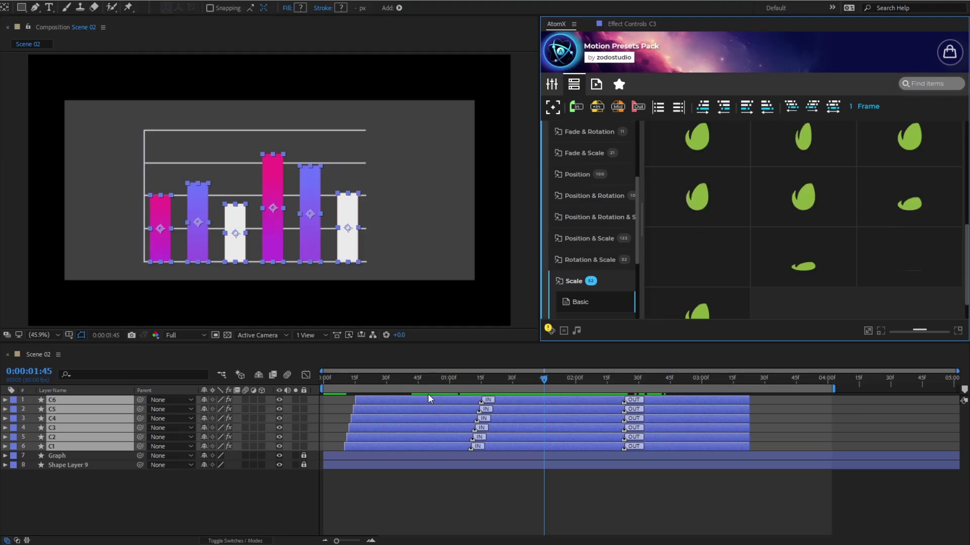
left_click(408, 386)
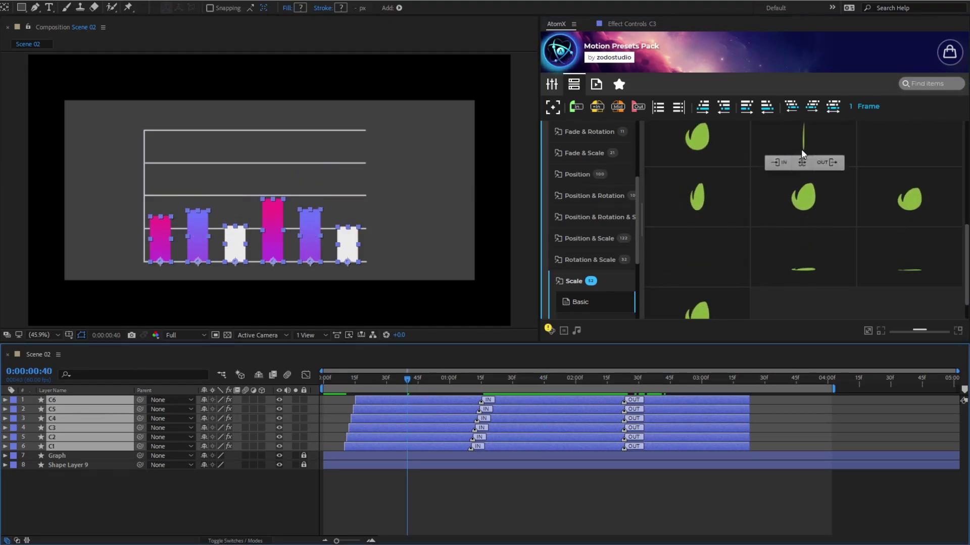
Step: Stagger the bars' in and out points by 6 frames and scrub to preview
left_click(862, 106)
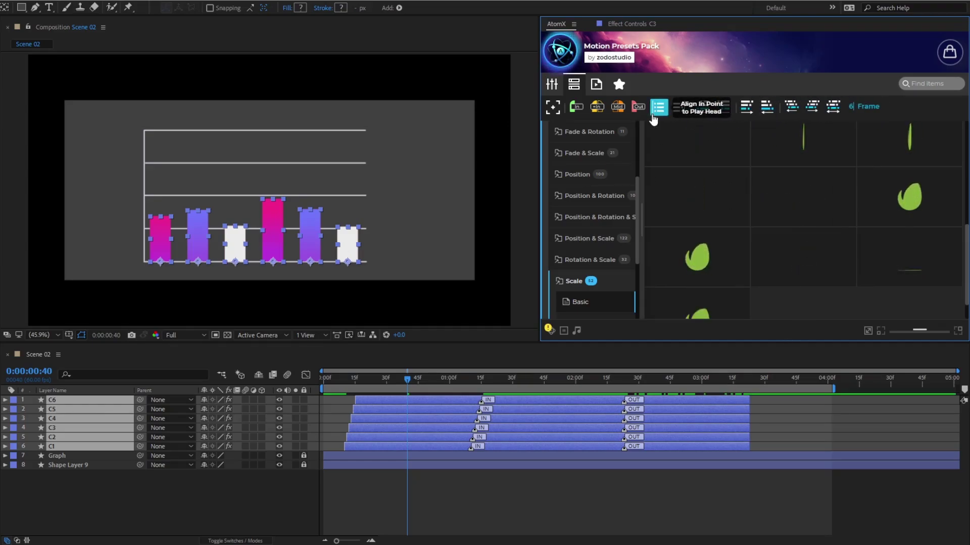
left_click(703, 112)
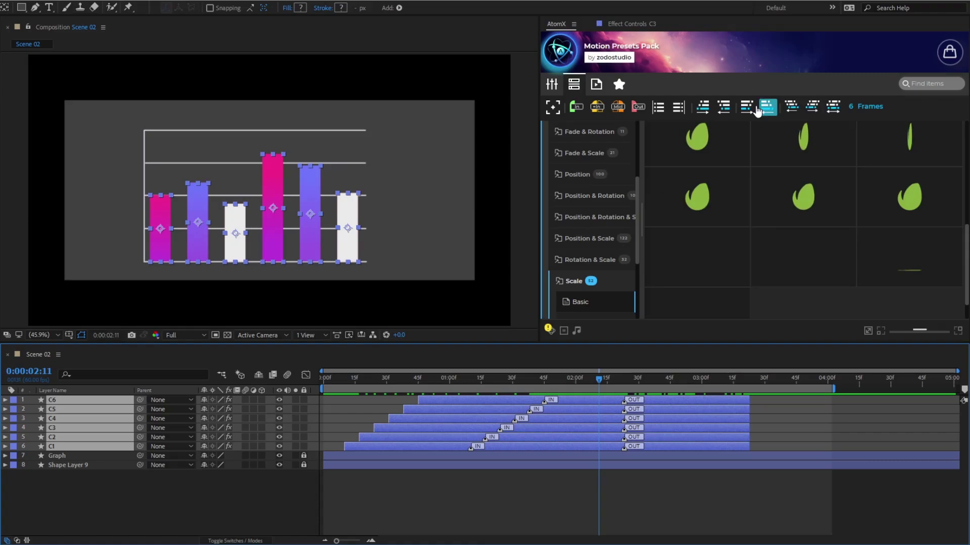
left_click(748, 108)
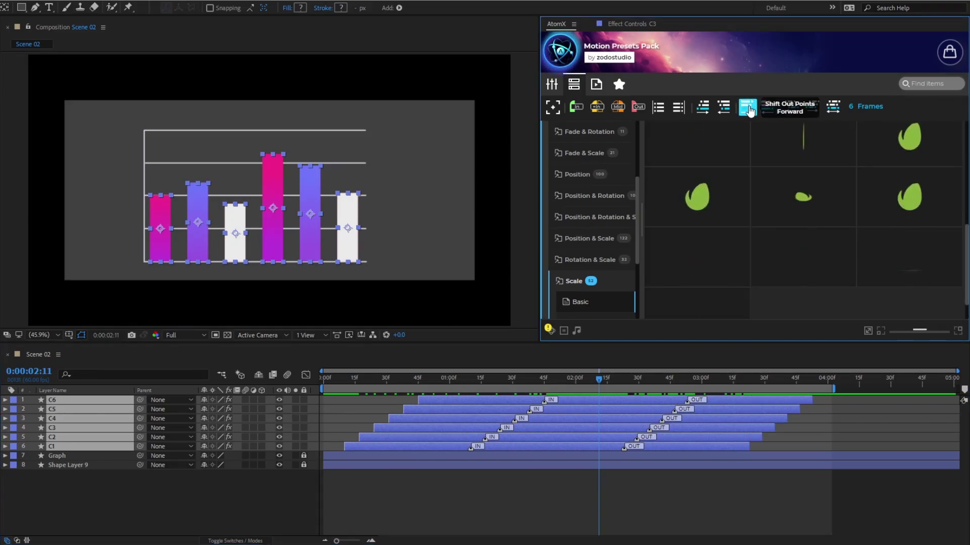
left_click_drag(387, 387, 342, 400)
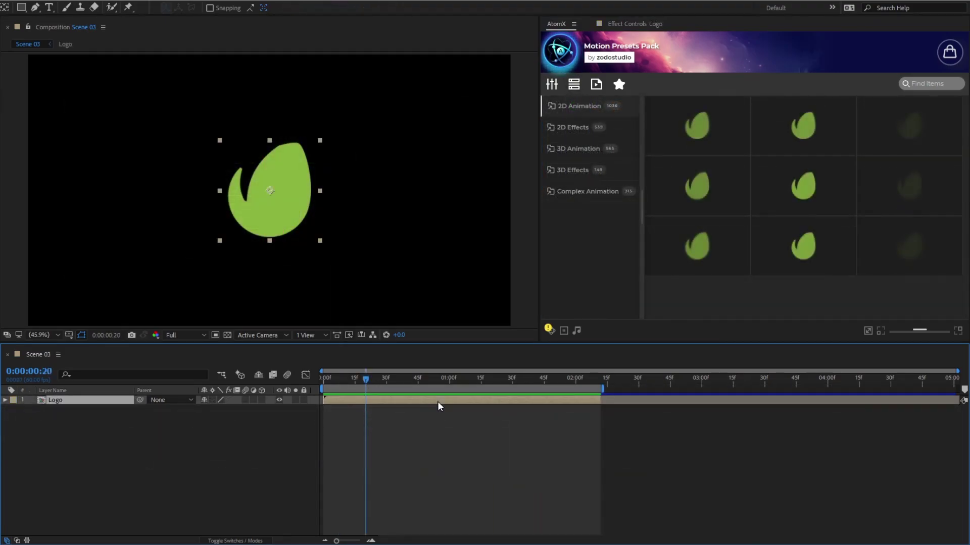
Step: Apply the MID_[Fx][Ov][PS]_02 overshoot preset from 2D Effects > Position & Scale to Logo
left_click(570, 128)
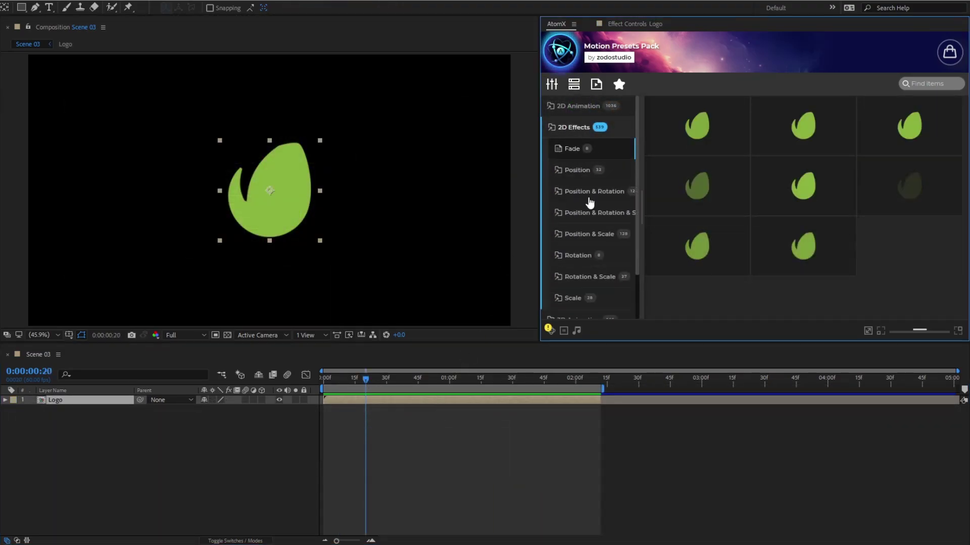
left_click(594, 235)
left_click(594, 298)
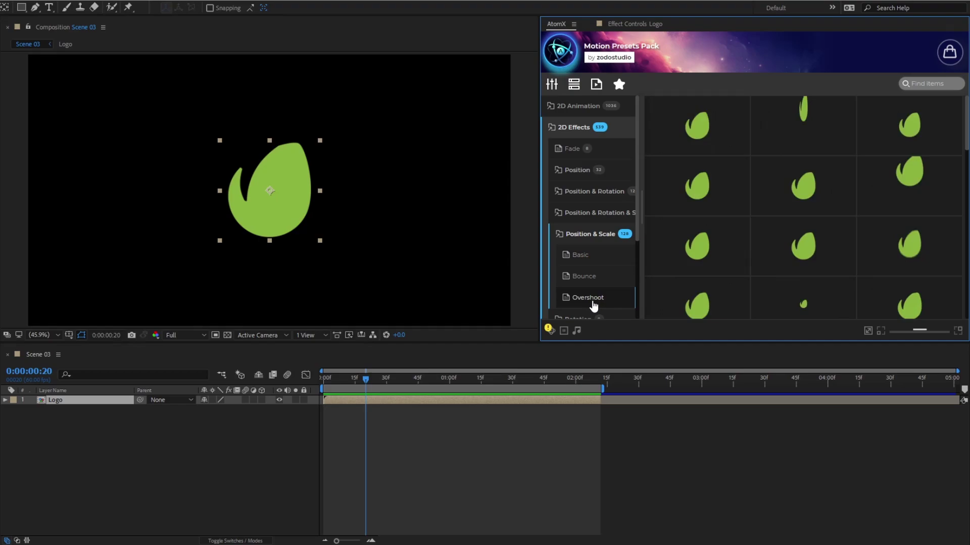
left_click(796, 153)
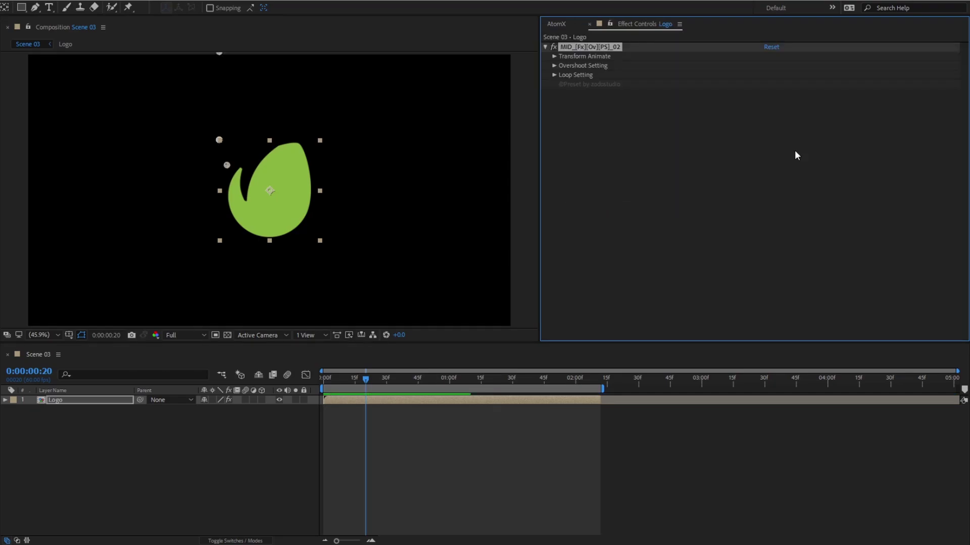
Step: Place the MID effect range at the playhead, lengthen it, and preview
left_click(576, 28)
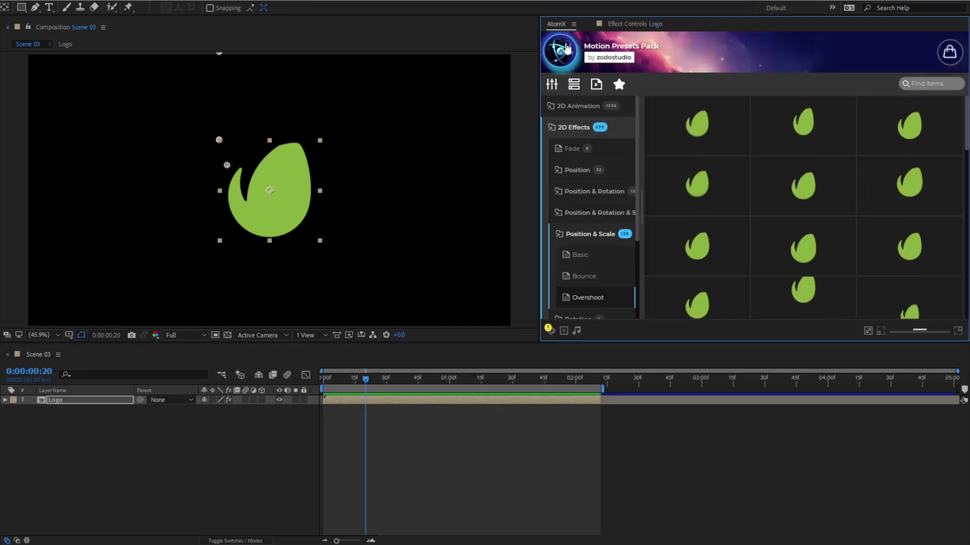
left_click(573, 85)
left_click(618, 107)
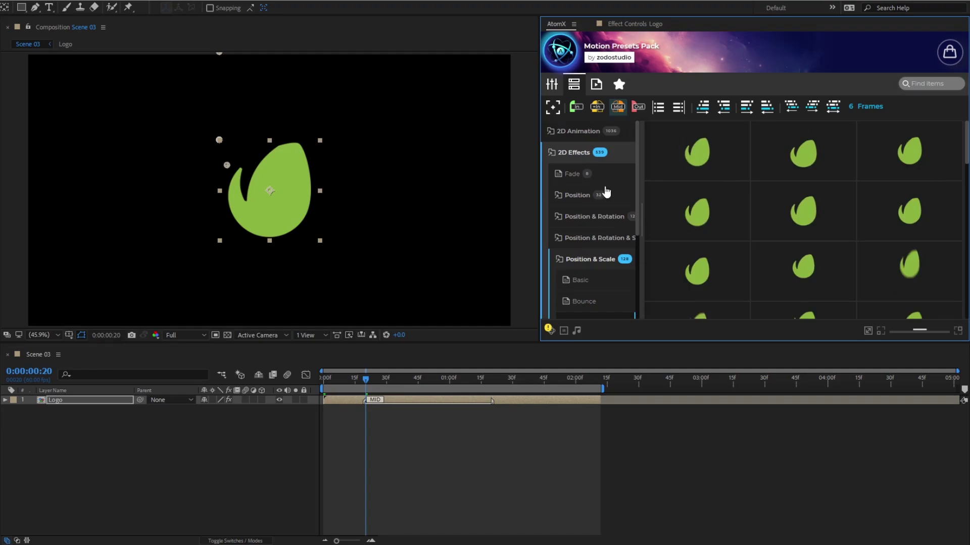
left_click_drag(493, 401, 550, 401)
left_click(328, 386)
key("space")
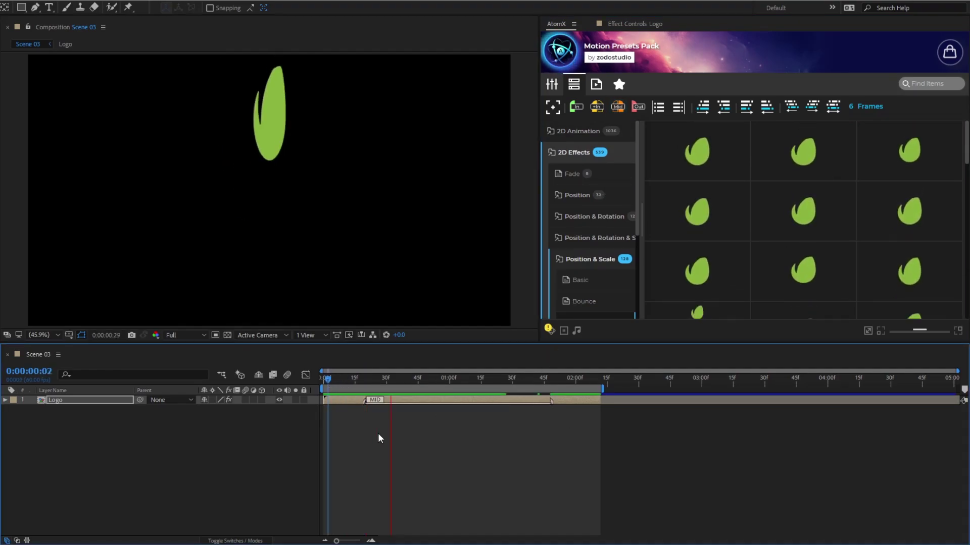
key("space")
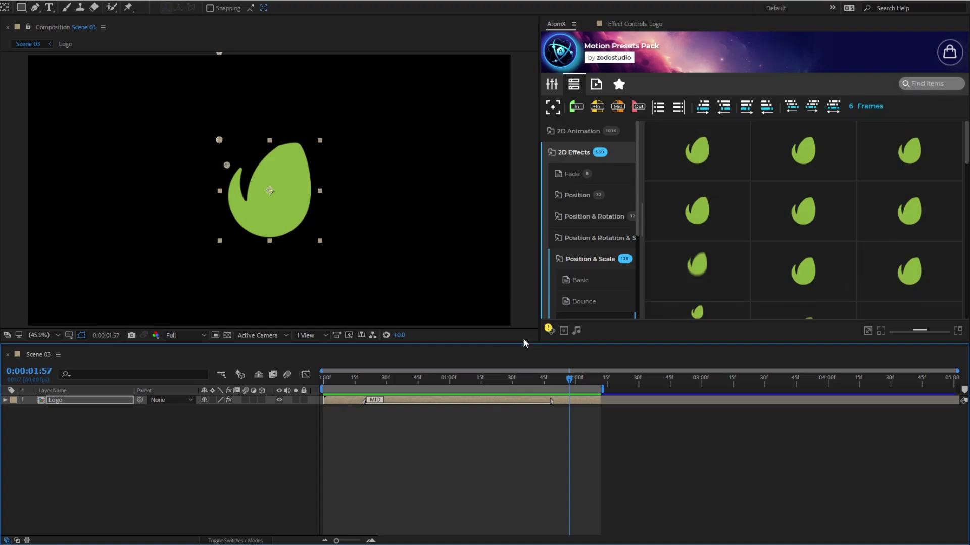
Step: Raise the overshoot Amplitude to 150% and preview the logo
left_click(629, 24)
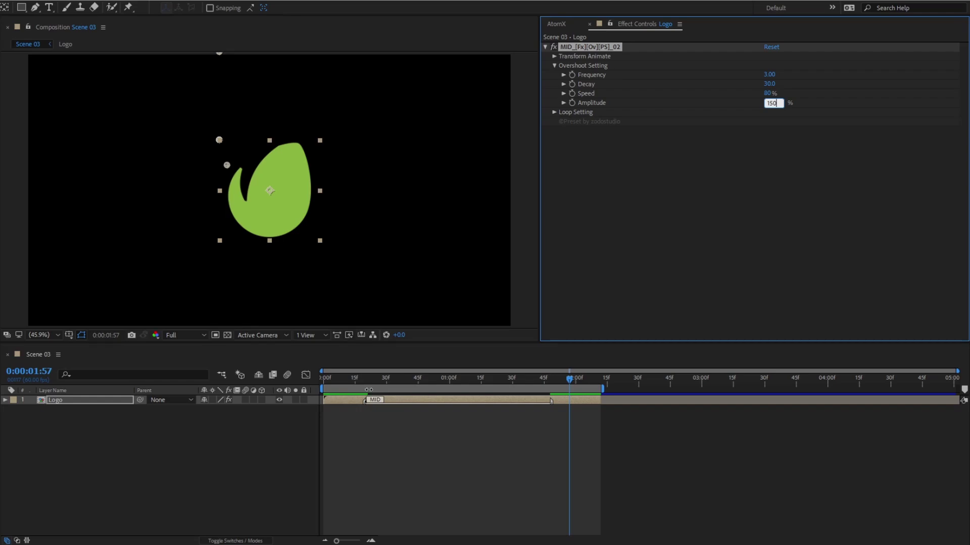
left_click(362, 384)
key("space")
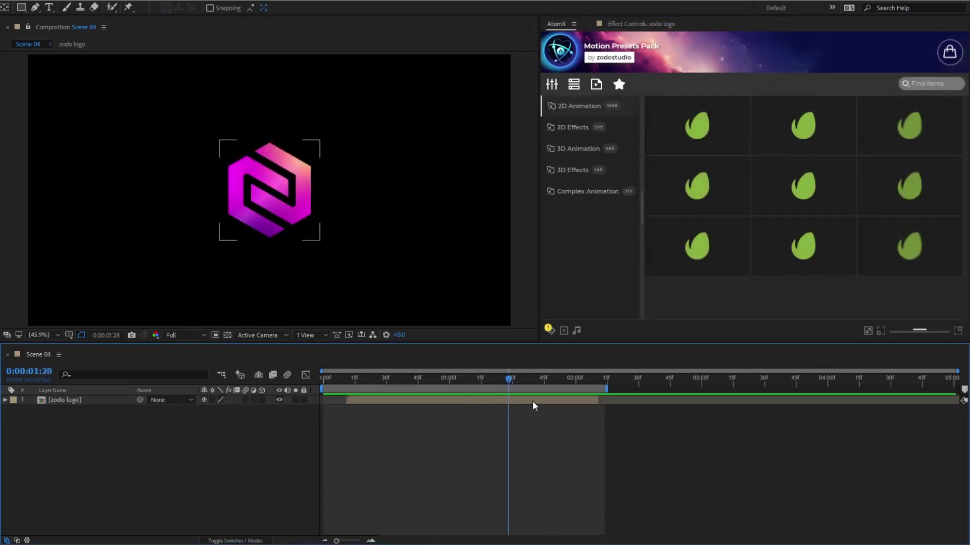
Step: Apply the IN_[Bo][Position]_07 bounce intro from 2D Animation > Position > Bounce to zodo logo, then preview
left_click(535, 405)
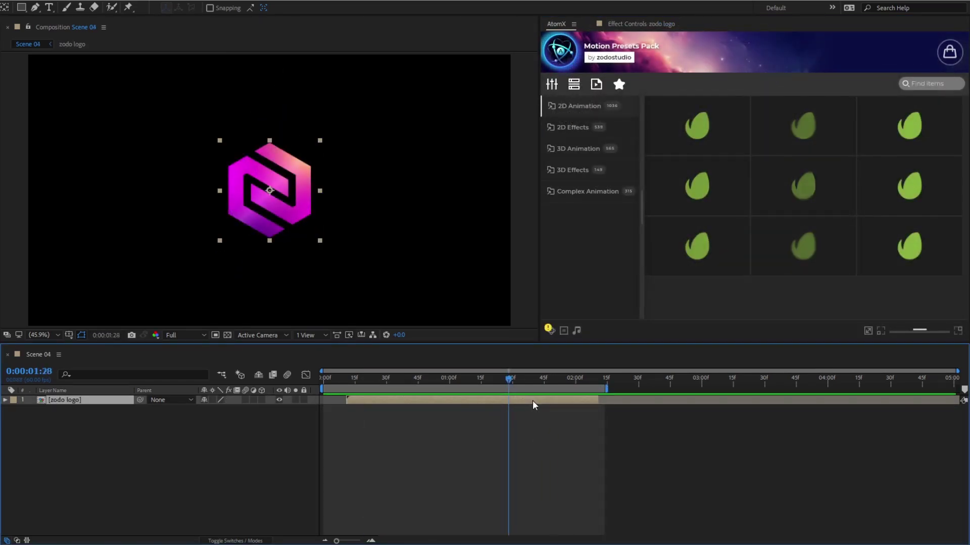
left_click(591, 107)
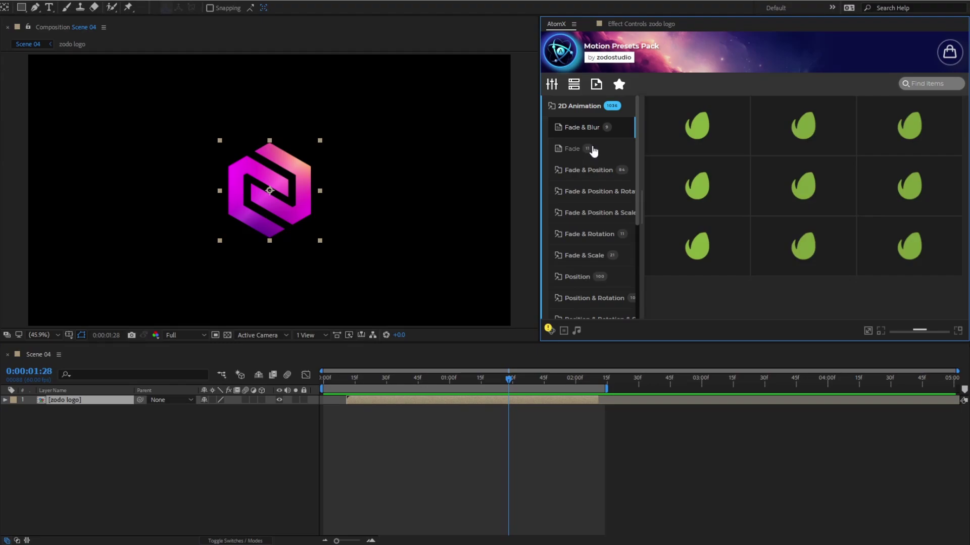
left_click(589, 277)
scroll(591, 273, "down", 3)
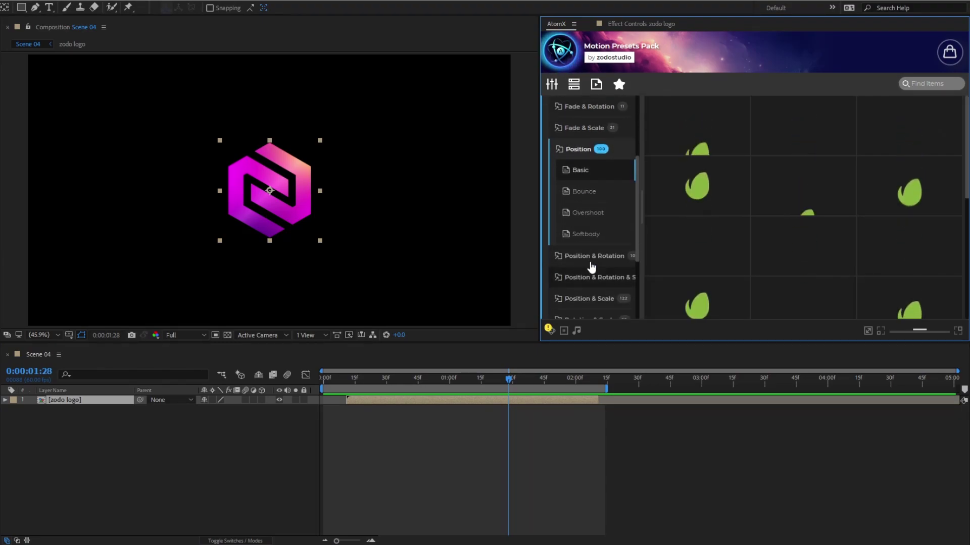
left_click(590, 193)
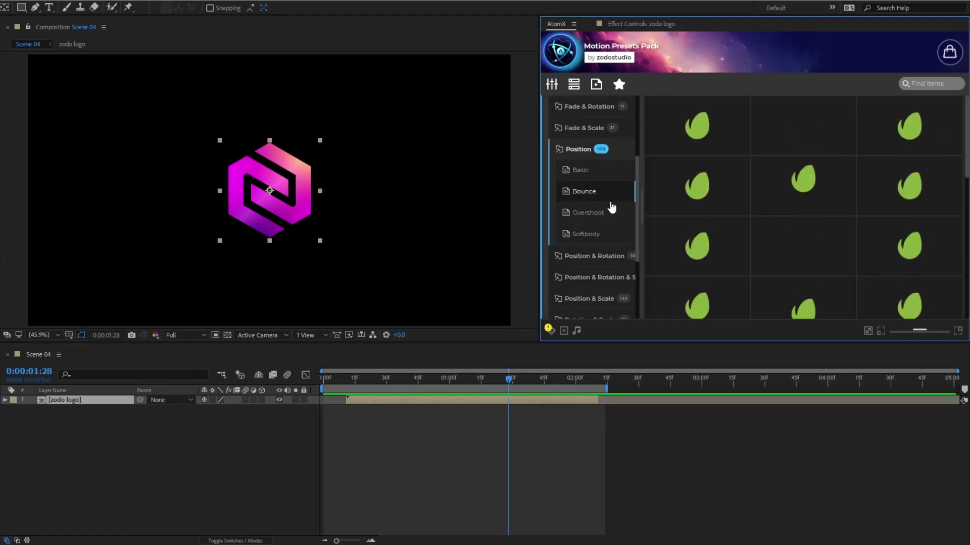
left_click(679, 270)
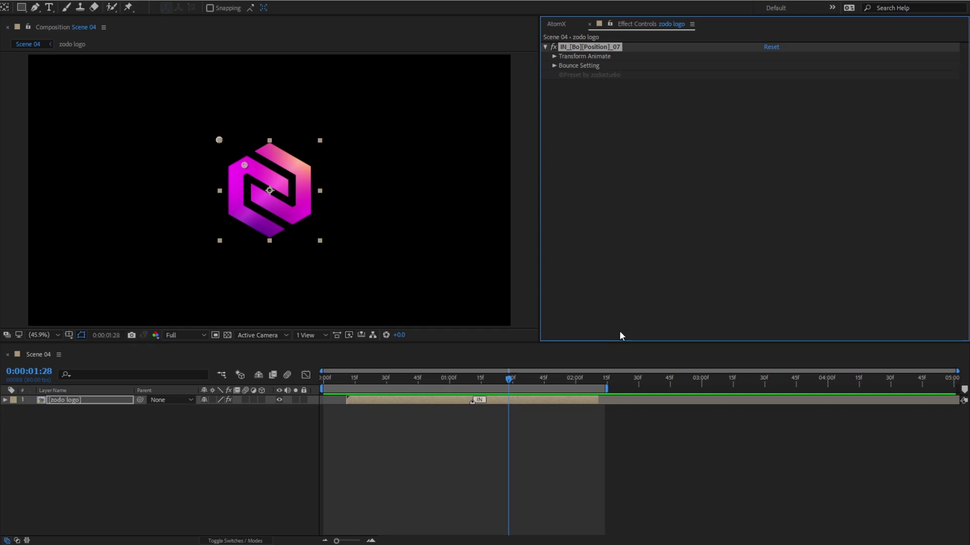
left_click(395, 388)
key("Home")
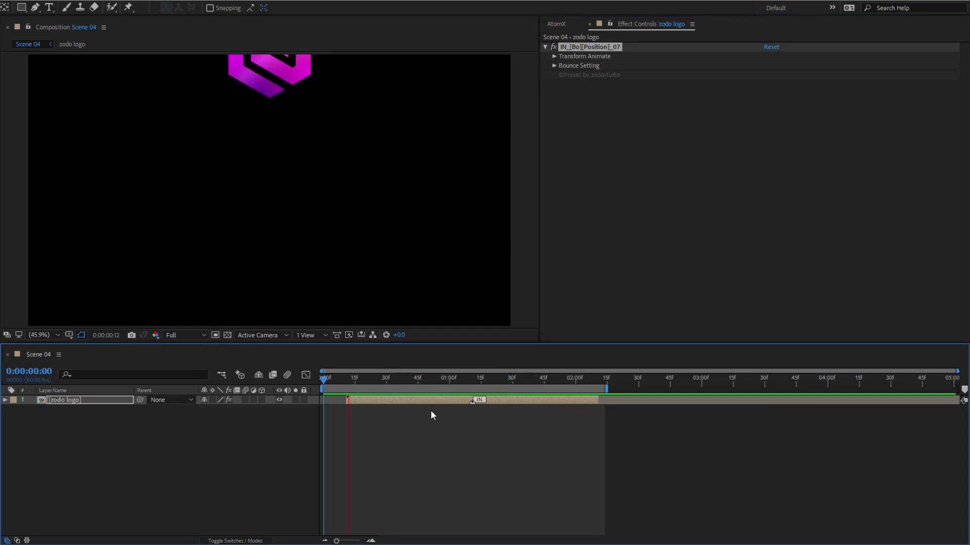
key("space")
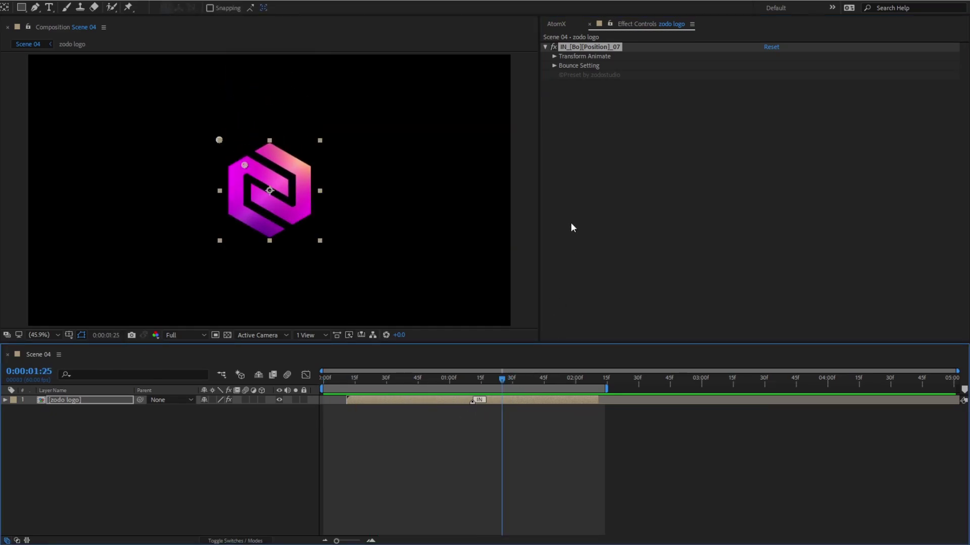
Step: Apply the IN_[Position]_15 Position Basic intro to zodo logo and preview it
left_click(557, 24)
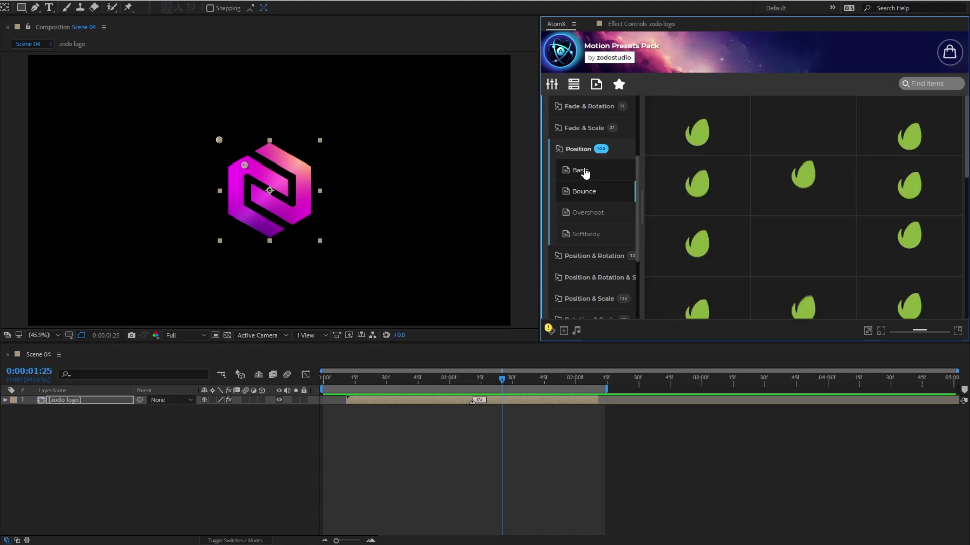
mouse_move(681, 218)
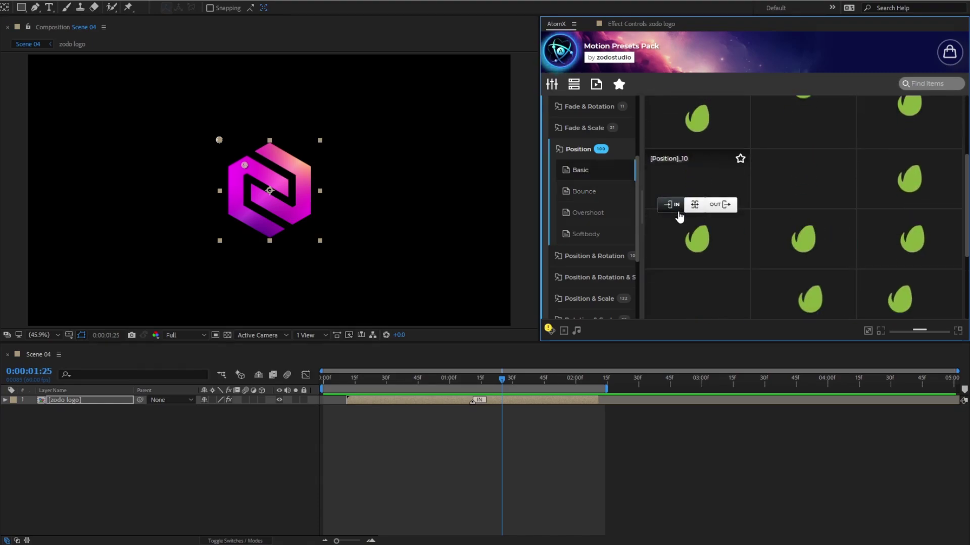
left_click(886, 262)
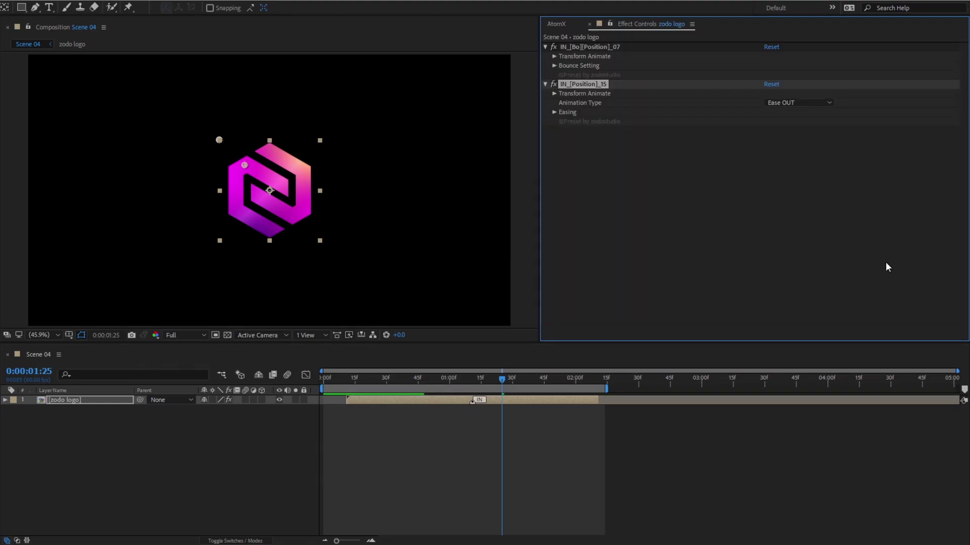
left_click(395, 376)
key("Home")
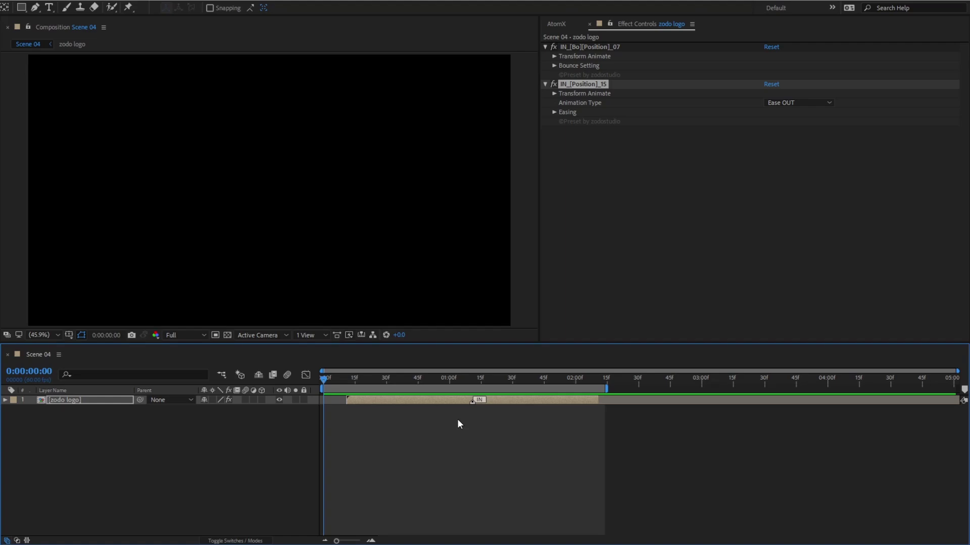
key("space")
key("space")
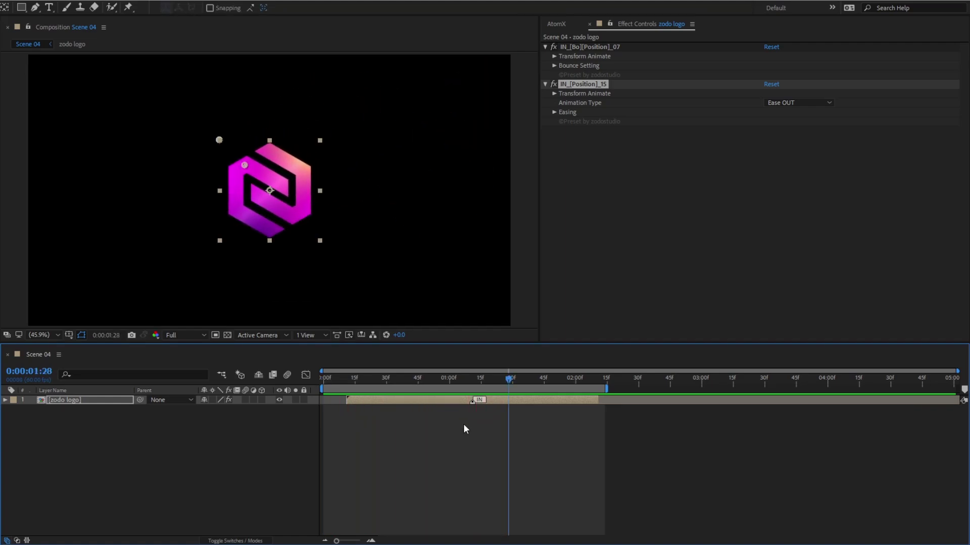
Step: Set the intro's Easing Ease OUT to -30% and preview the eased slide-in
left_click(555, 112)
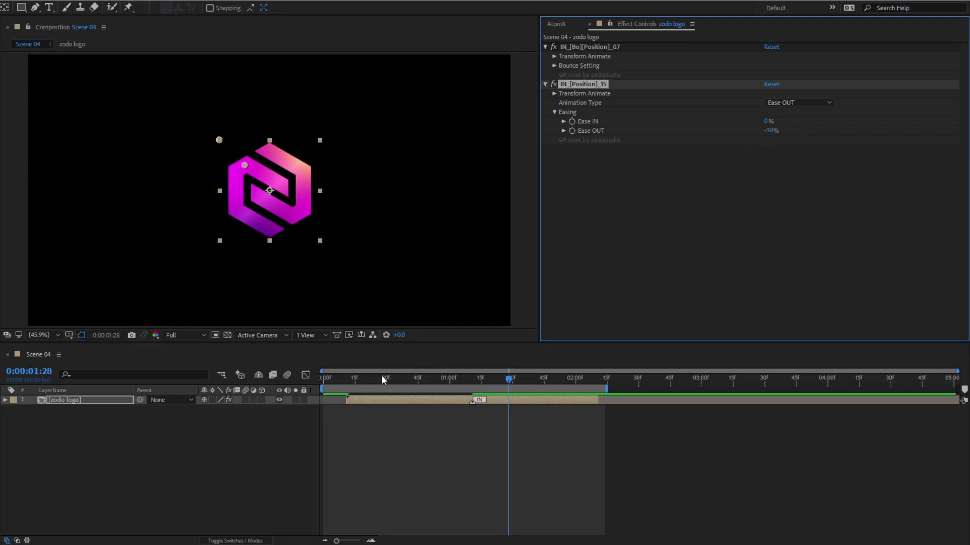
left_click(342, 378)
key("space")
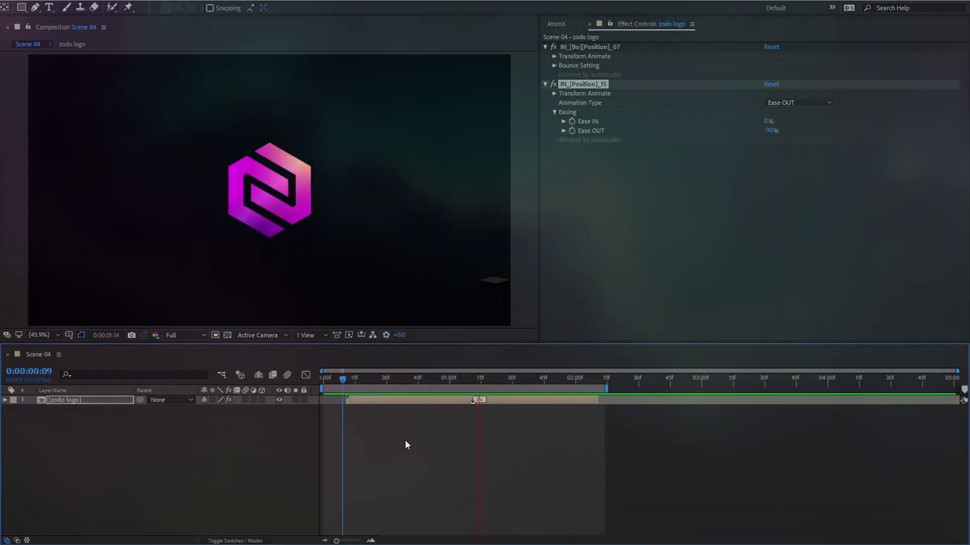